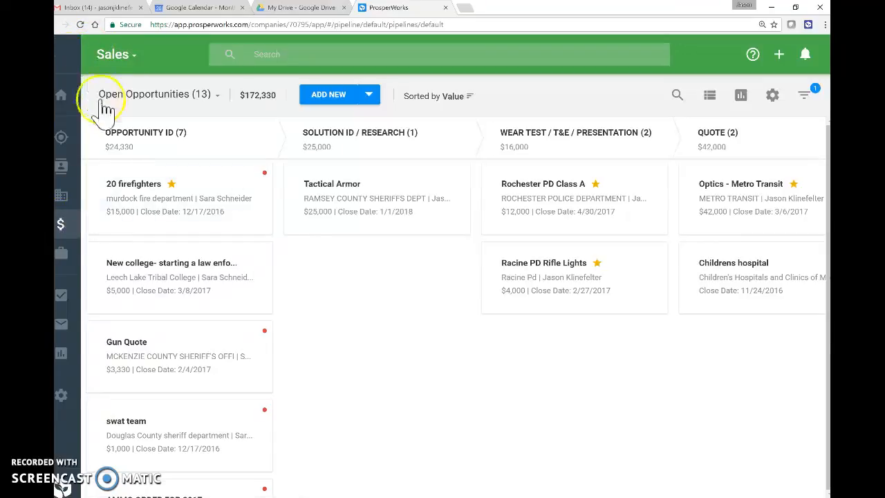
Collapse the navigation panel and open a fresh, empty Add a New Opportunity form from ADD NEW.
{"action": "mouse_move", "coordinate": [124, 148]}
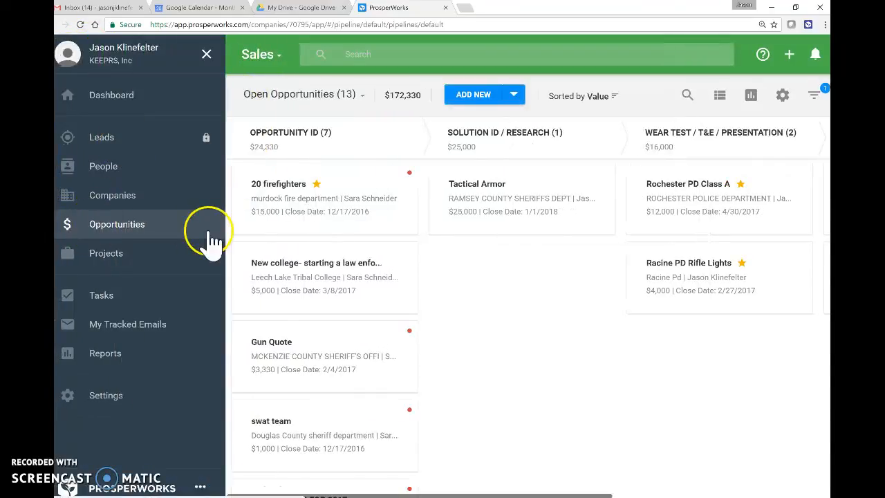
{"action": "left_click", "coordinate": [206, 54]}
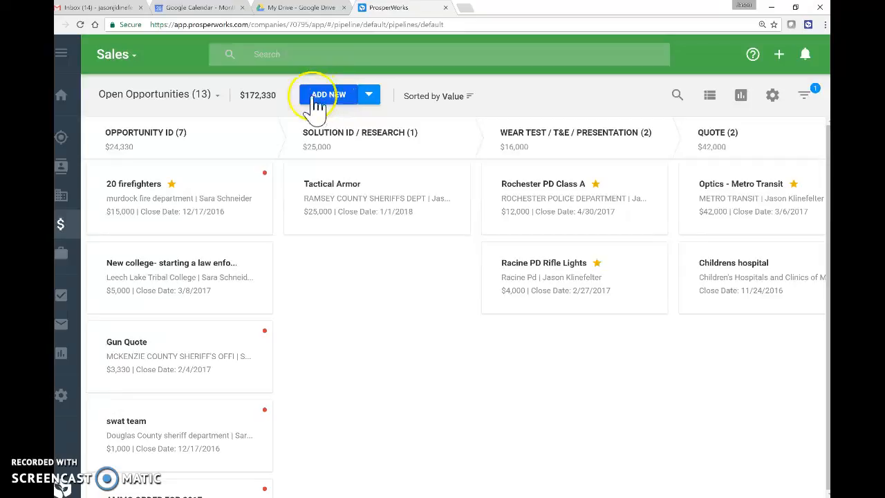
{"action": "left_click", "coordinate": [369, 99]}
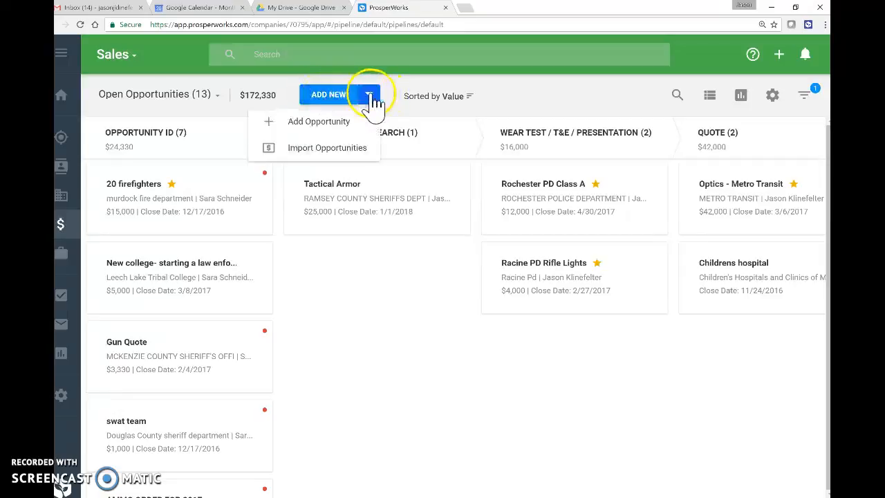
{"action": "left_click", "coordinate": [330, 124]}
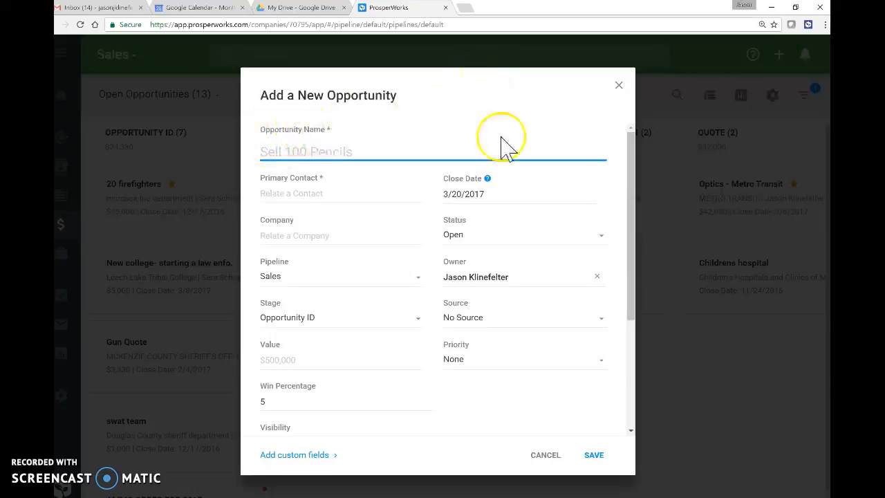
{"action": "left_click", "coordinate": [618, 85]}
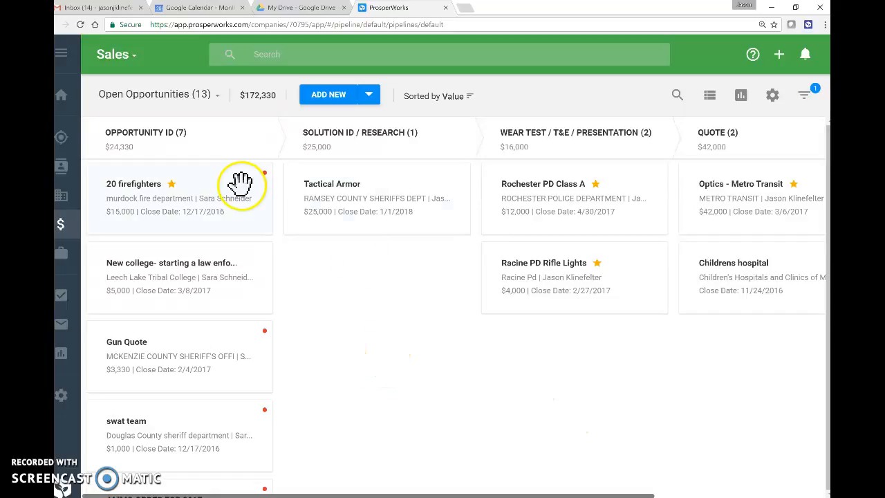
{"action": "left_click", "coordinate": [338, 105]}
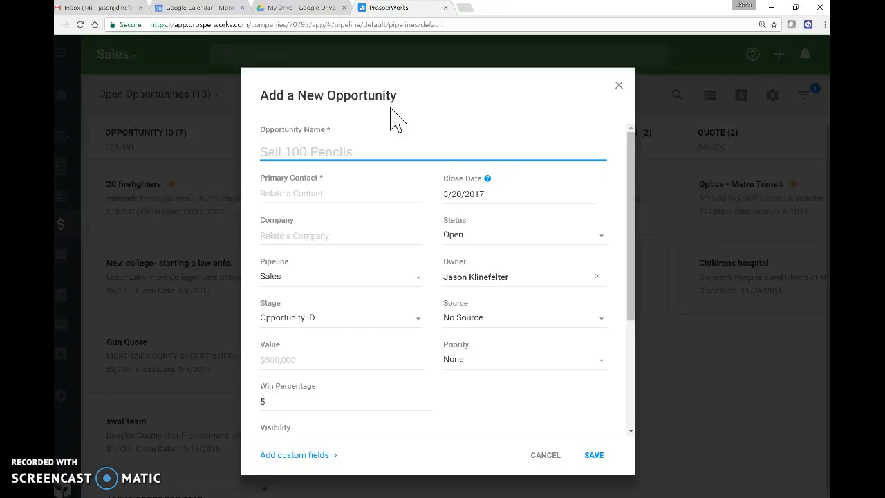
Name the opportunity 'Test Opportunity', fixing the initial misspelling.
{"action": "type", "text": "TEst "}
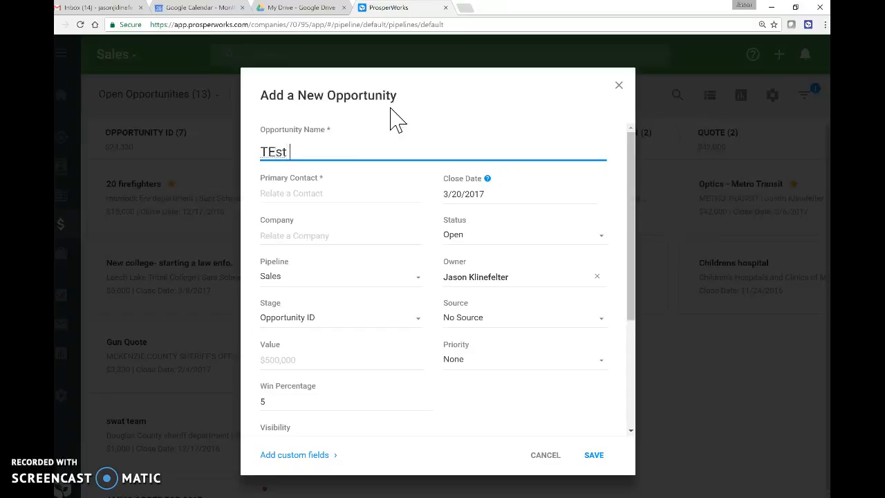
{"action": "type", "text": "Opoportunity"}
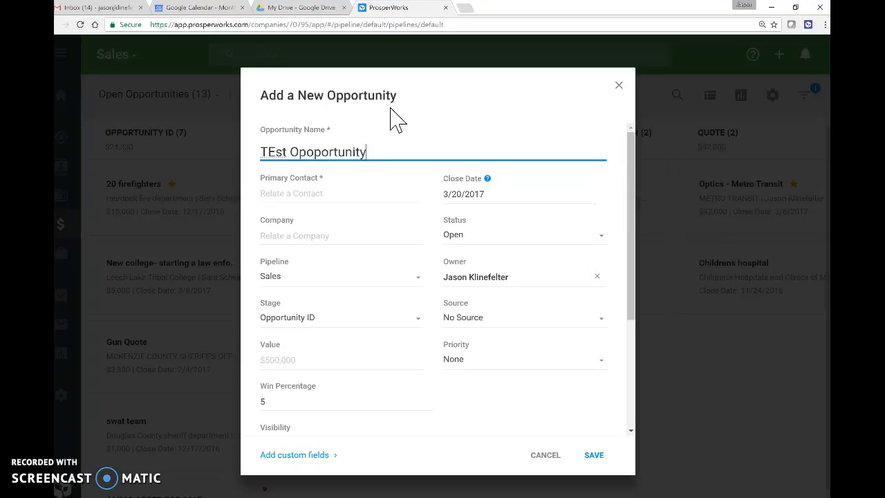
{"action": "key", "text": "BackSpace"}
{"action": "key", "text": "BackSpace"}
{"action": "key", "text": "BackSpace"}
{"action": "key", "text": "BackSpace"}
{"action": "key", "text": "BackSpace"}
{"action": "key", "text": "BackSpace"}
{"action": "key", "text": "BackSpace"}
{"action": "key", "text": "BackSpace"}
{"action": "key", "text": "BackSpace"}
{"action": "key", "text": "BackSpace"}
{"action": "key", "text": "BackSpace"}
{"action": "key", "text": "BackSpace"}
{"action": "key", "text": "BackSpace"}
{"action": "key", "text": "BackSpace"}
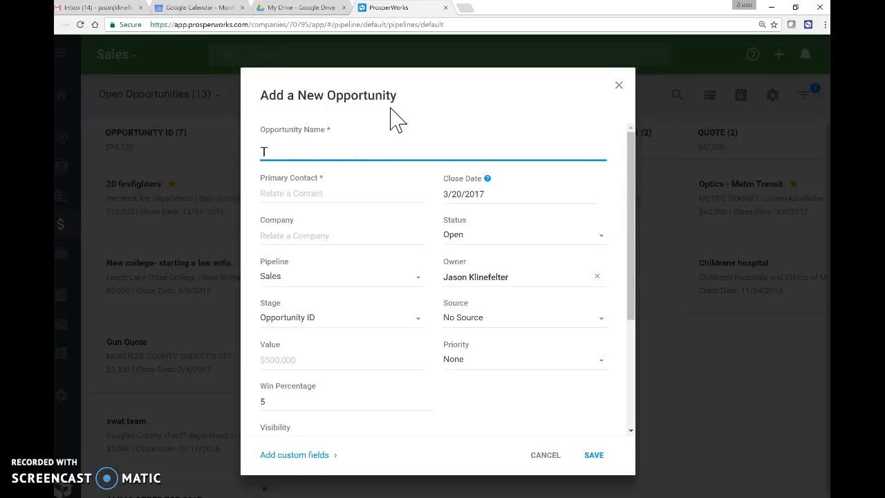
{"action": "type", "text": "est Opportunity"}
Replace the suggested primary contact with a new contact created from a typed name.
{"action": "left_click", "coordinate": [353, 199]}
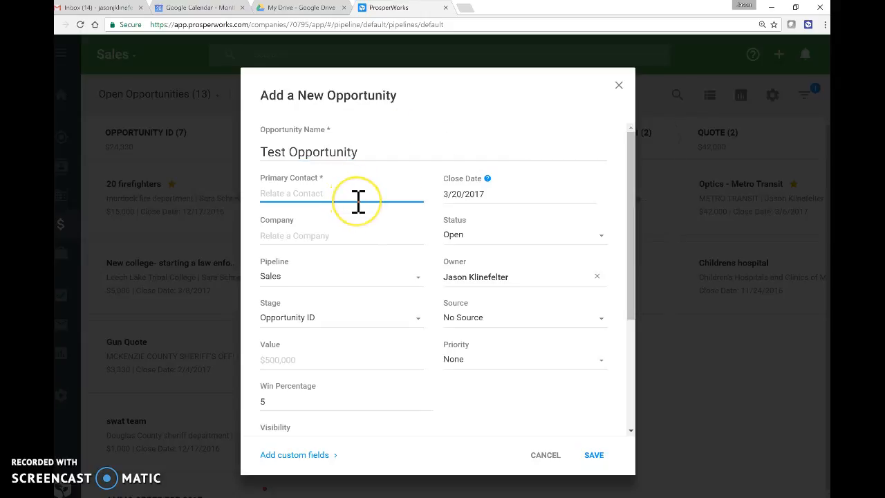
{"action": "type", "text": "bo"}
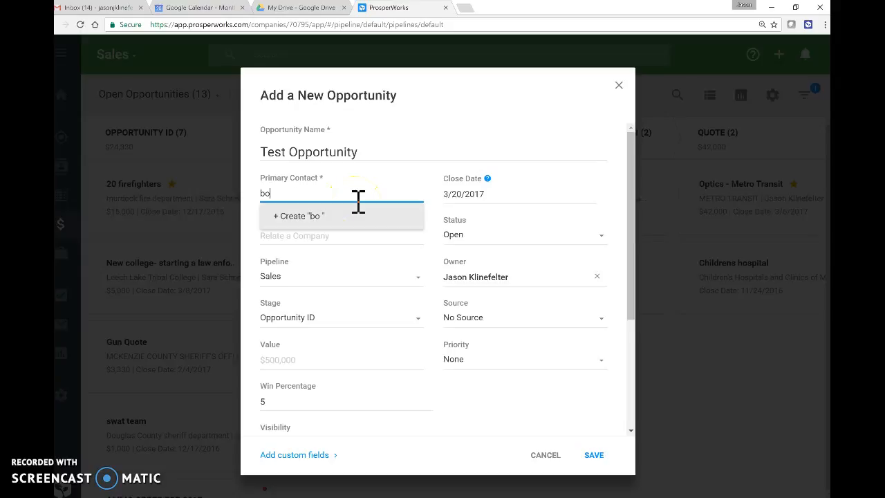
{"action": "type", "text": "ok"}
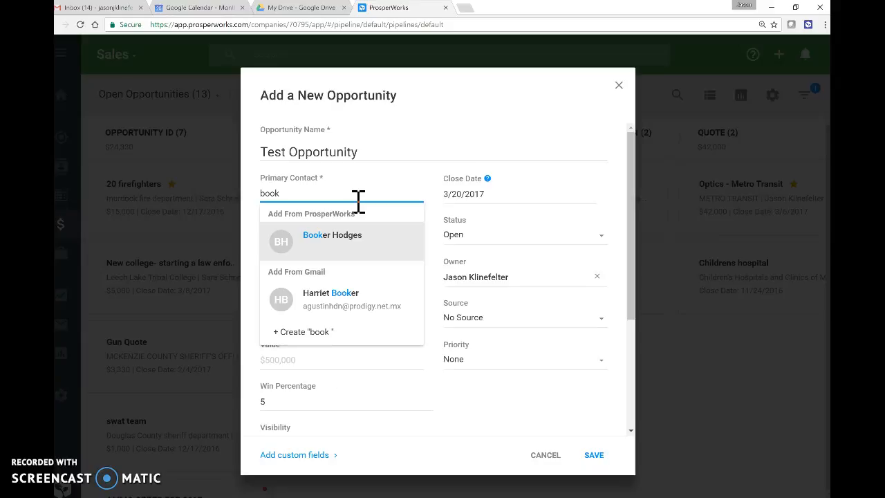
{"action": "left_click", "coordinate": [361, 238]}
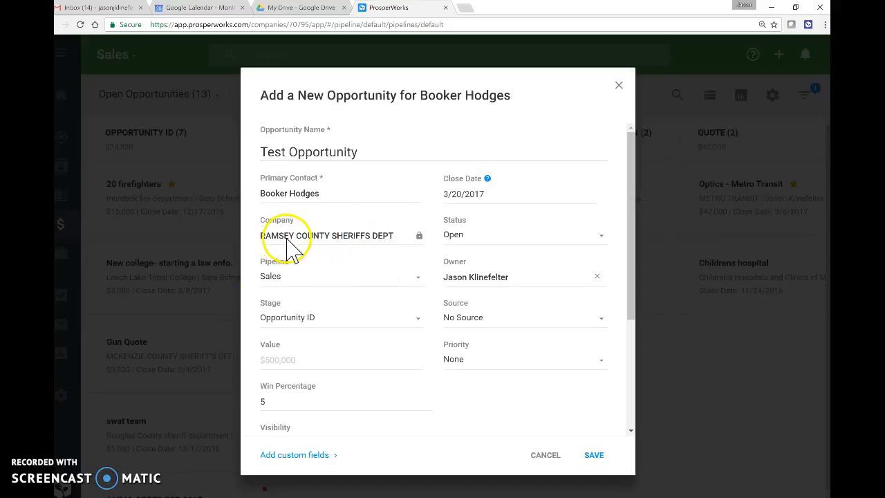
{"action": "left_click", "coordinate": [347, 193]}
{"action": "left_click_drag", "start_coordinate": [347, 193], "coordinate": [246, 192]}
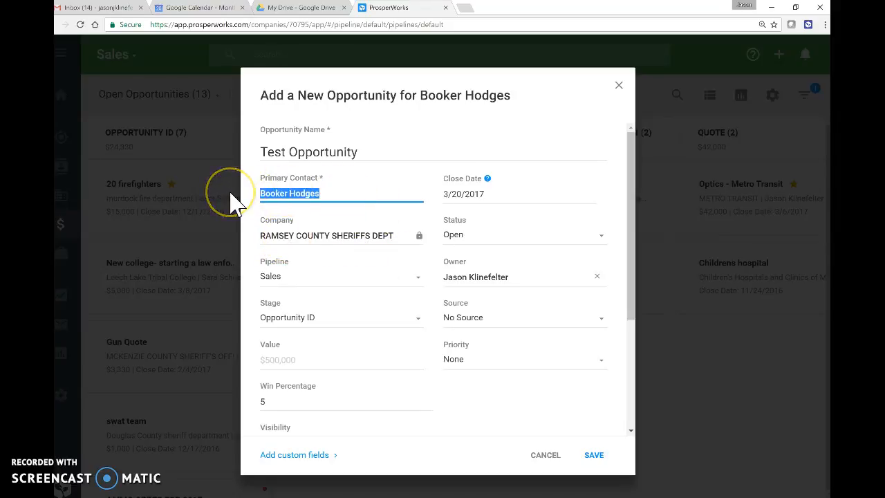
{"action": "type", "text": "John Doe"}
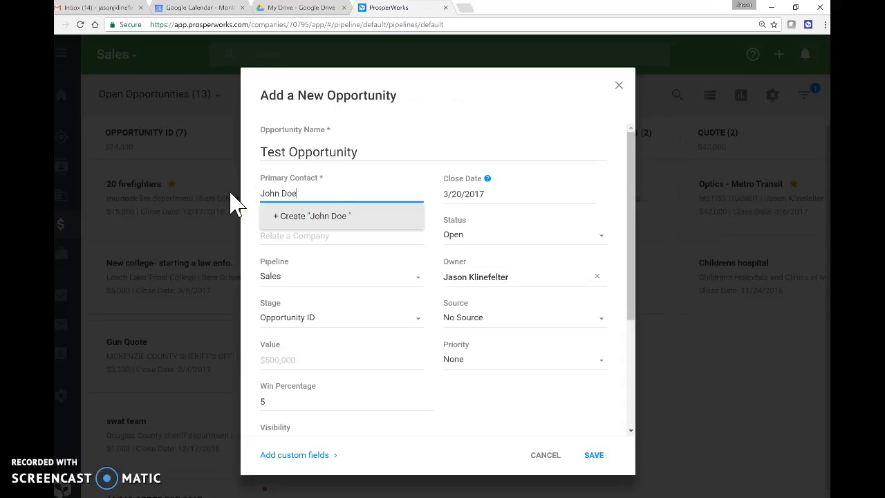
{"action": "key", "text": "Tab"}
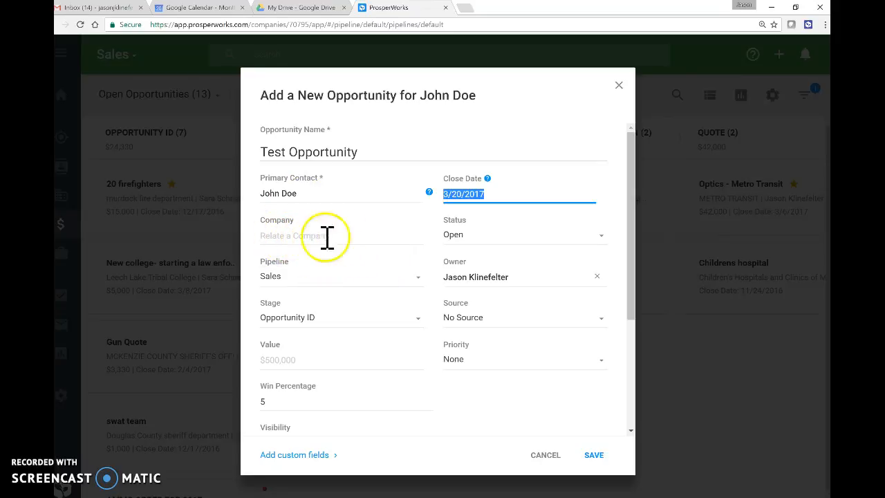
Set the close date to May 18, 2017 from the calendar.
{"action": "left_click", "coordinate": [495, 193]}
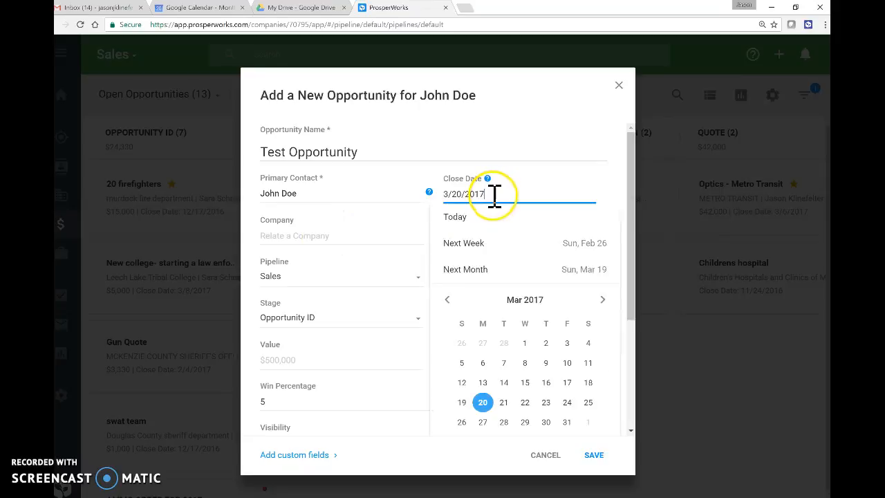
{"action": "left_click", "coordinate": [603, 301]}
{"action": "left_click", "coordinate": [601, 303]}
{"action": "left_click", "coordinate": [546, 385]}
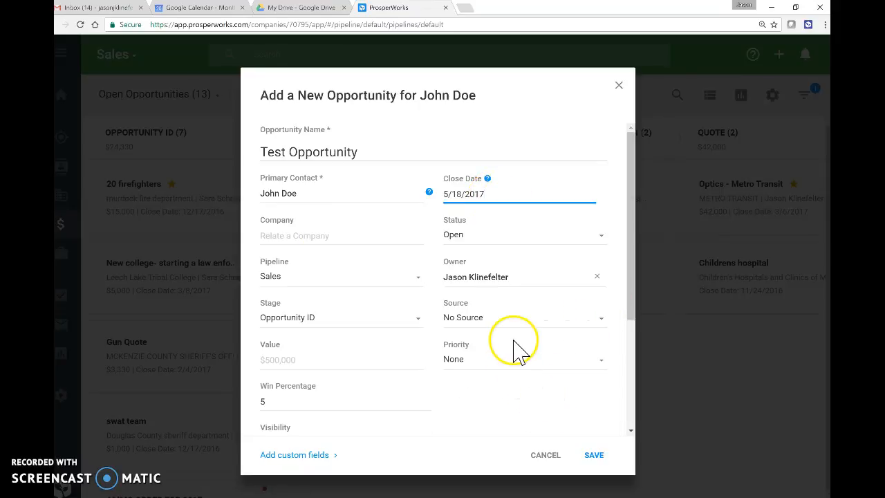
Search 'ramsey county sh' and choose RAMSEY COUNTY SHERIFFS DEPT as the company.
{"action": "left_click", "coordinate": [286, 239]}
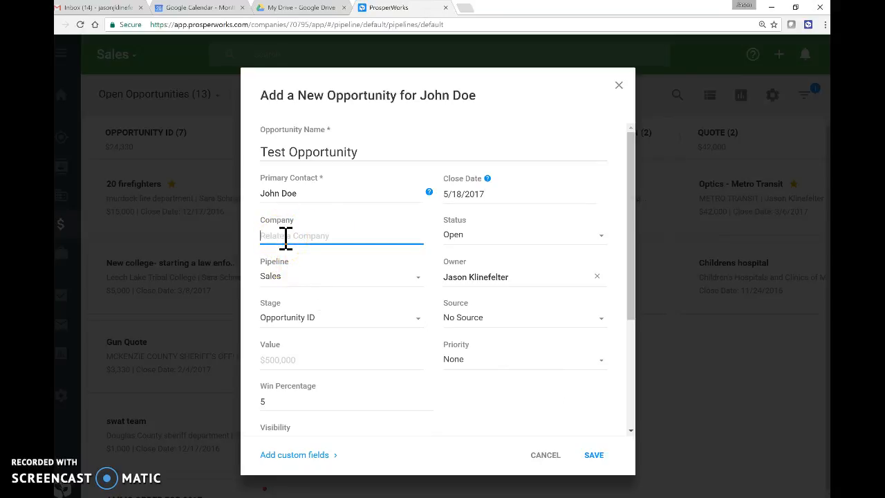
{"action": "type", "text": "ramsey"}
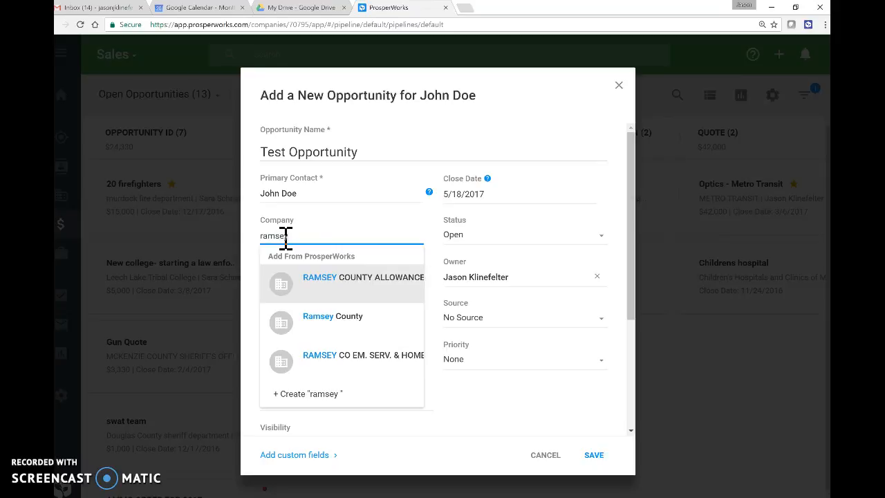
{"action": "left_click", "coordinate": [319, 237]}
{"action": "type", "text": "county"}
{"action": "left_click", "coordinate": [324, 236]}
{"action": "type", "text": "sh"}
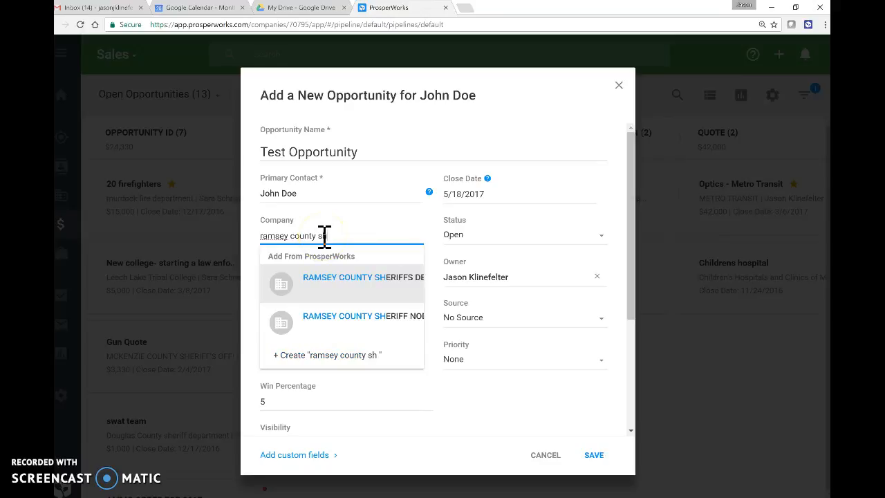
{"action": "left_click", "coordinate": [382, 287]}
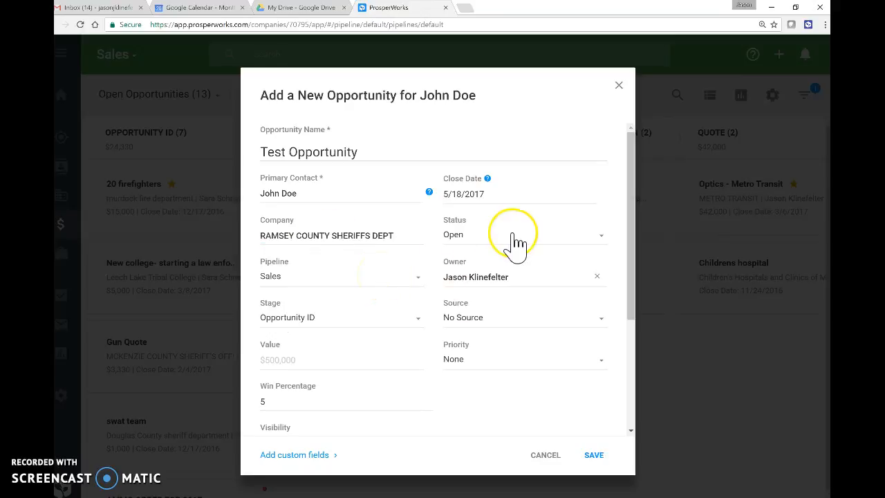
Review the status options, then choose Sales as the opportunity's pipeline.
{"action": "left_click", "coordinate": [601, 244]}
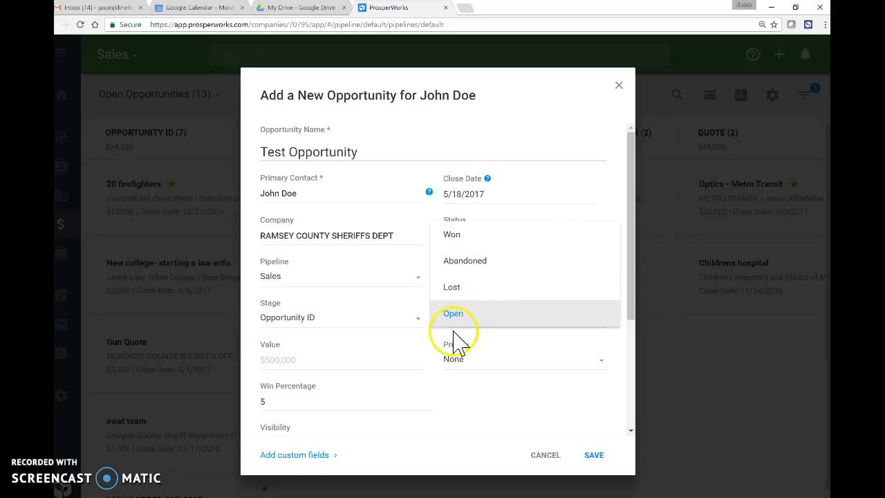
{"action": "left_click", "coordinate": [315, 285]}
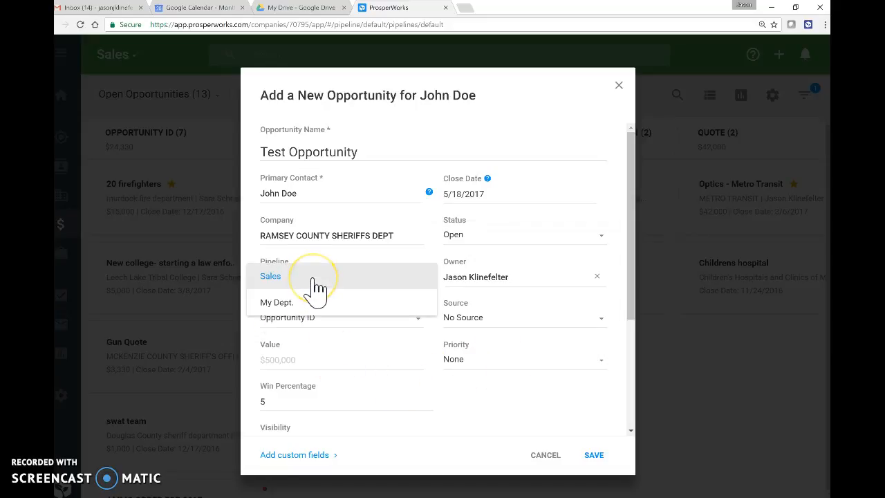
{"action": "left_click", "coordinate": [294, 328]}
{"action": "left_click", "coordinate": [293, 285]}
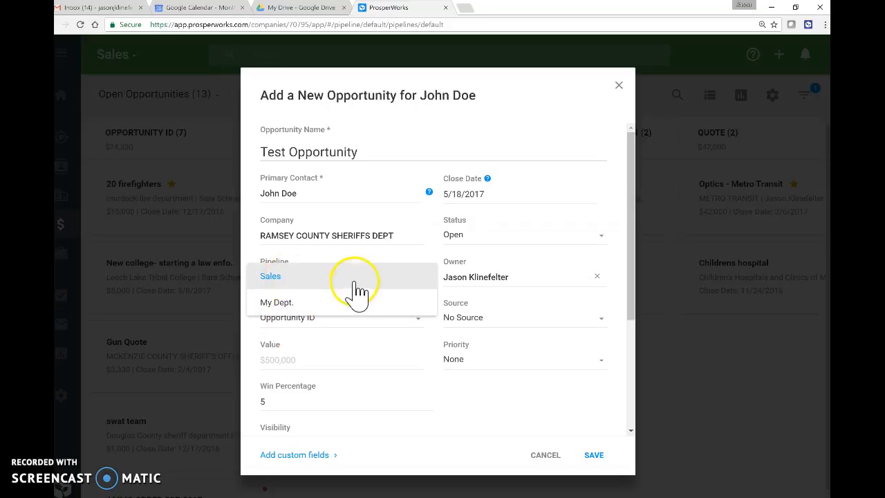
{"action": "left_click", "coordinate": [564, 278]}
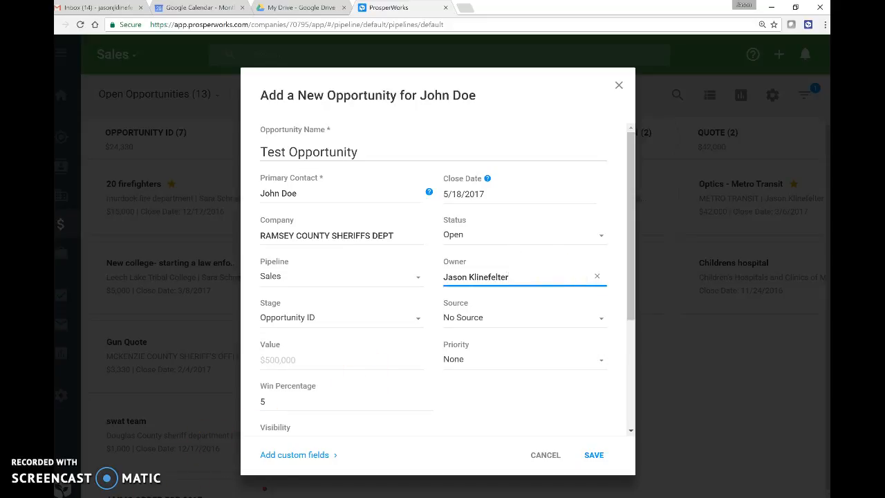
{"action": "left_click", "coordinate": [522, 280]}
{"action": "left_click_drag", "start_coordinate": [534, 279], "coordinate": [427, 280]}
{"action": "type", "text": "sara"}
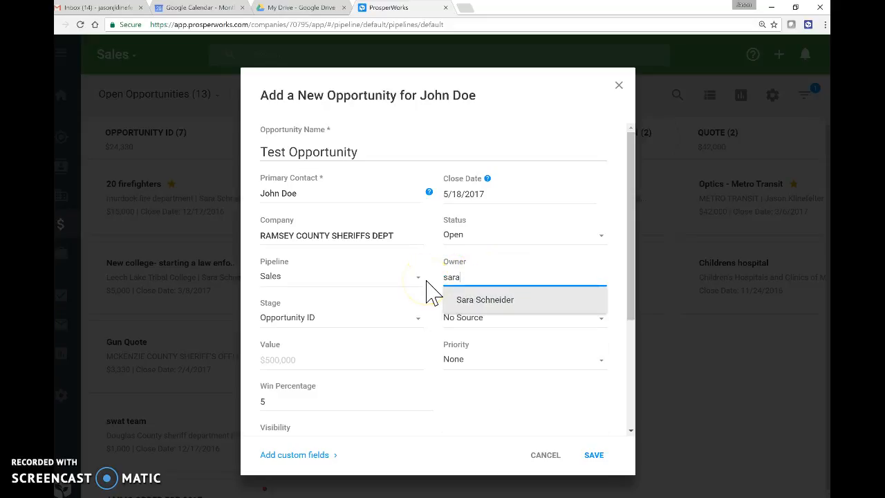
{"action": "left_click", "coordinate": [529, 304]}
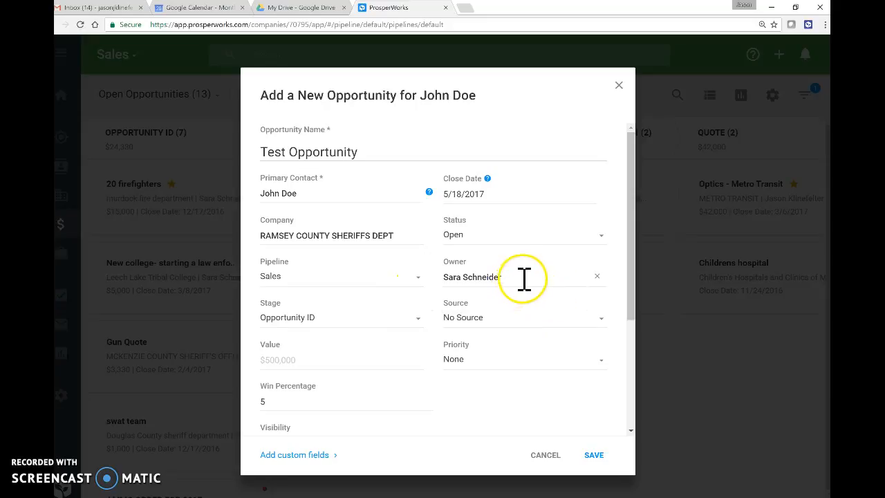
{"action": "left_click_drag", "start_coordinate": [519, 280], "coordinate": [342, 282]}
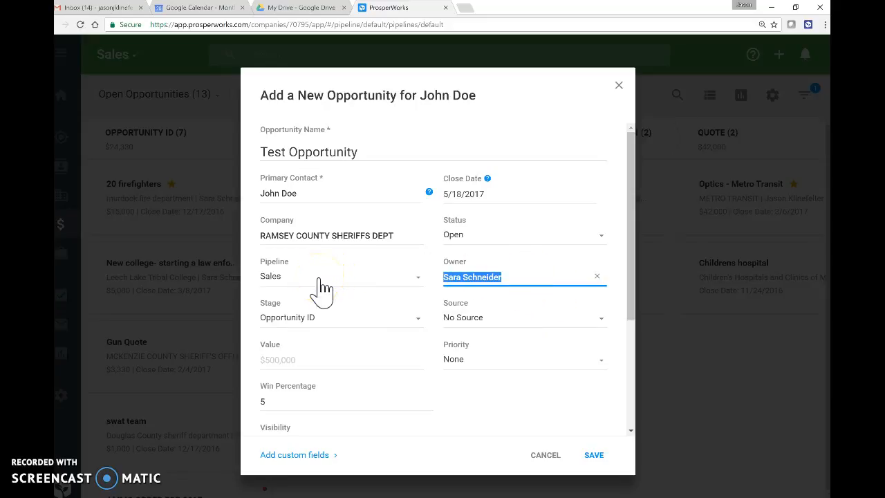
{"action": "type", "text": "jason"}
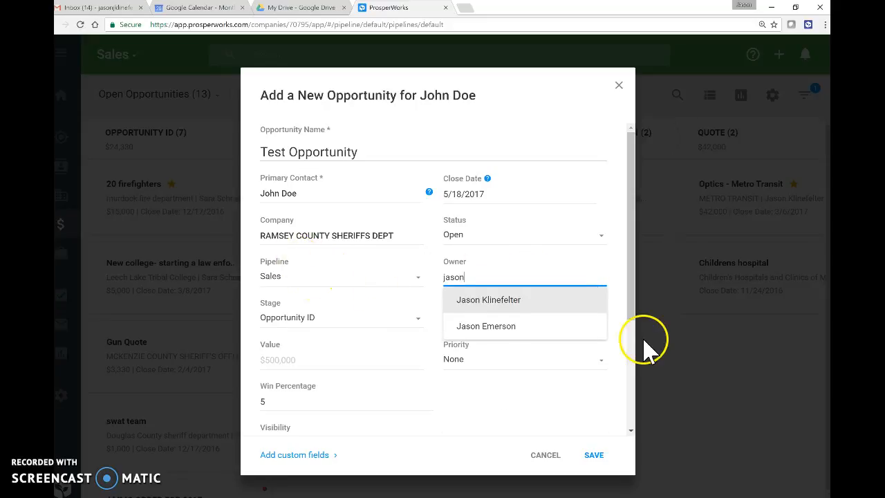
{"action": "left_click", "coordinate": [508, 302]}
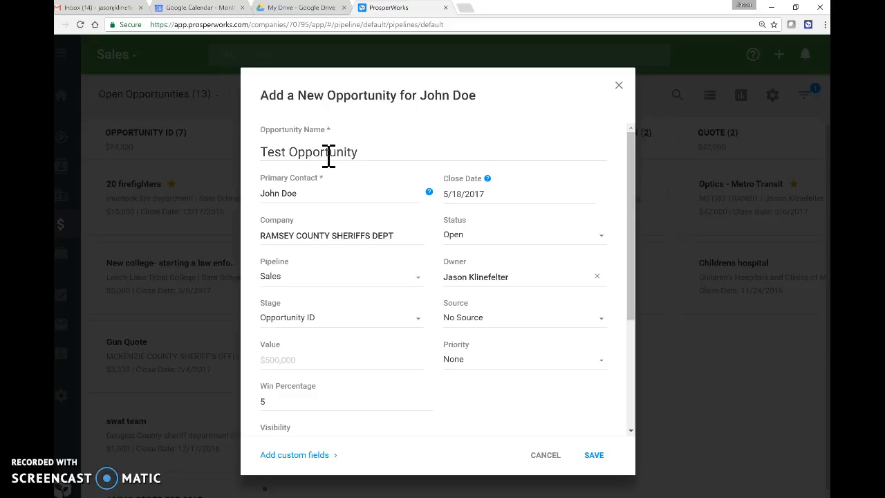
Set the lead source to Trade Show and begin entering the value.
{"action": "left_click", "coordinate": [338, 317]}
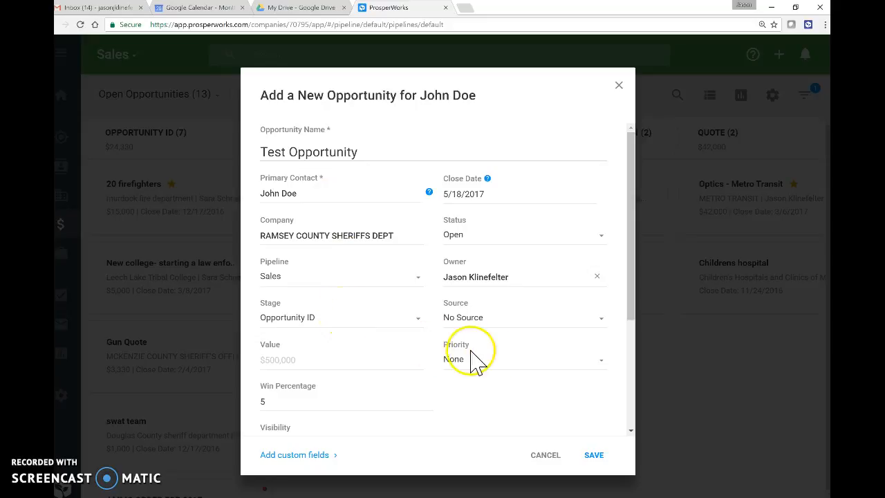
{"action": "left_click", "coordinate": [586, 325]}
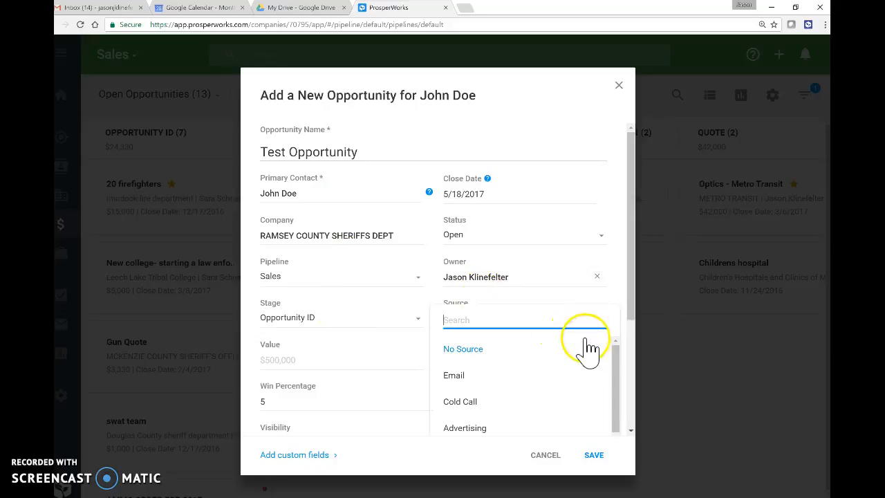
{"action": "scroll", "coordinate": [578, 371], "scroll_direction": "down", "scroll_amount": 2}
{"action": "scroll", "coordinate": [579, 370], "scroll_direction": "down", "scroll_amount": 2}
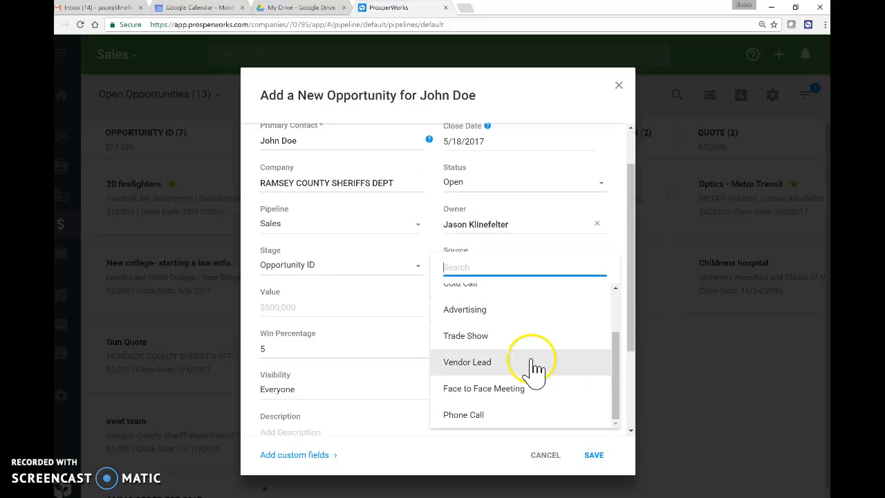
{"action": "left_click", "coordinate": [491, 340]}
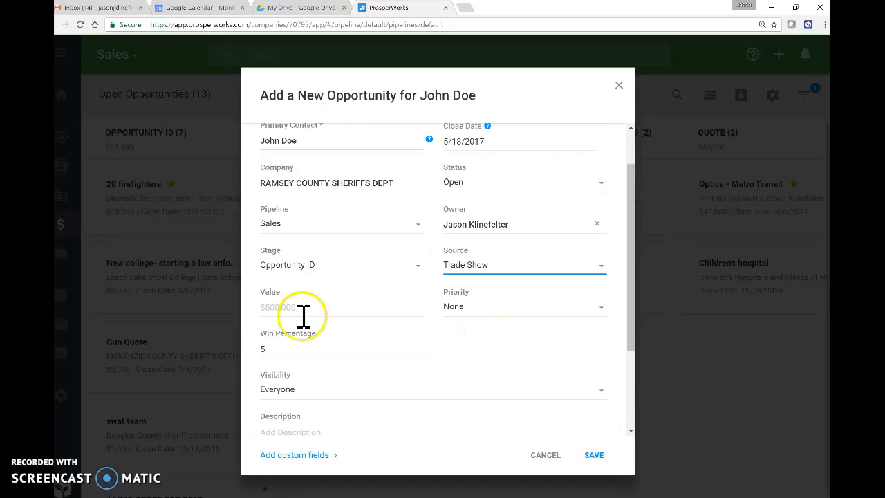
{"action": "left_click", "coordinate": [349, 315]}
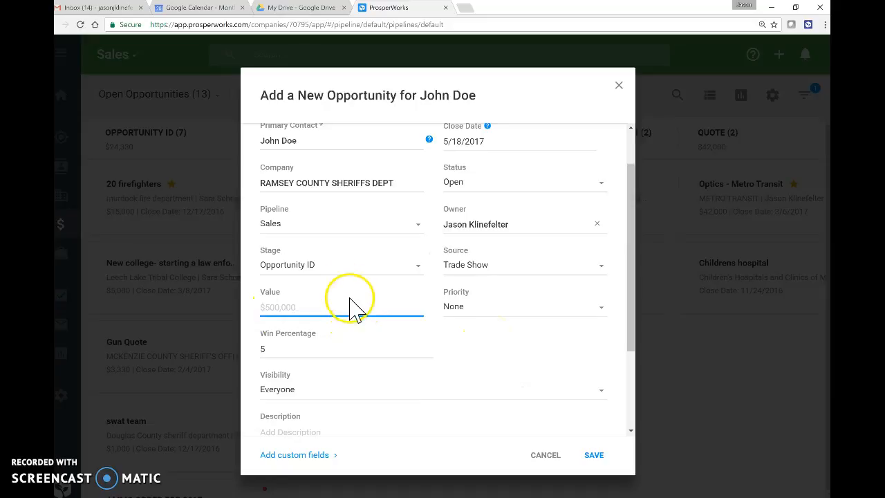
{"action": "type", "text": "10000"}
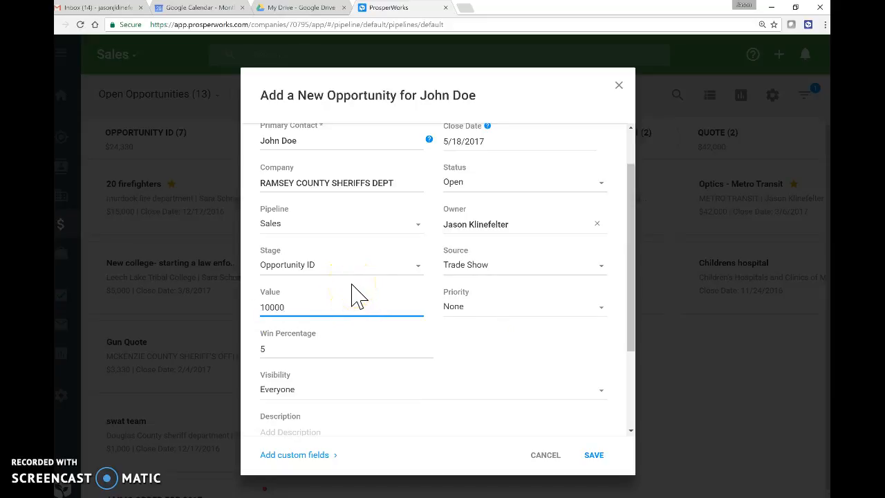
Leave Priority at None and Visibility at Everyone, and move the stage to Solution ID / Research.
{"action": "left_click", "coordinate": [495, 317]}
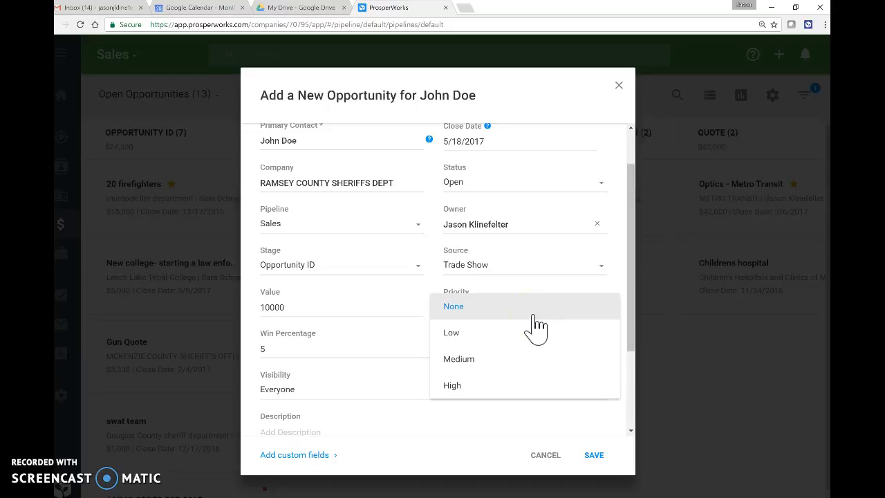
{"action": "left_click", "coordinate": [483, 382]}
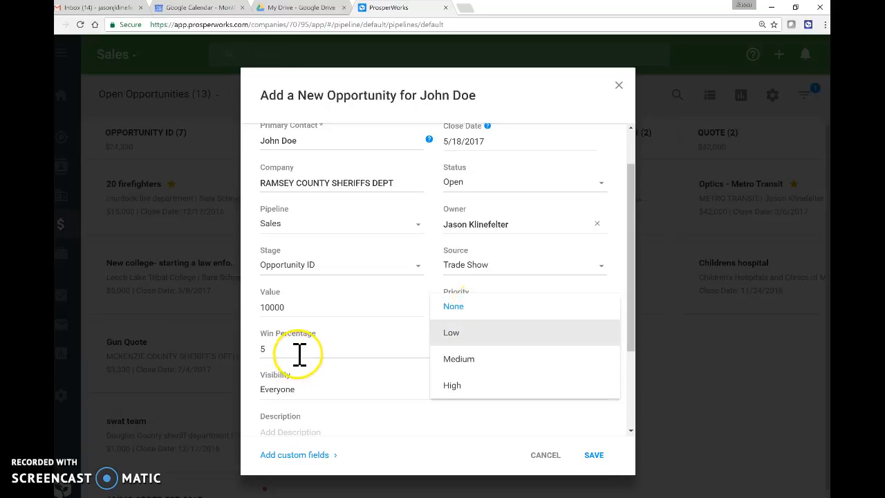
{"action": "left_click", "coordinate": [332, 401]}
{"action": "left_click", "coordinate": [332, 398]}
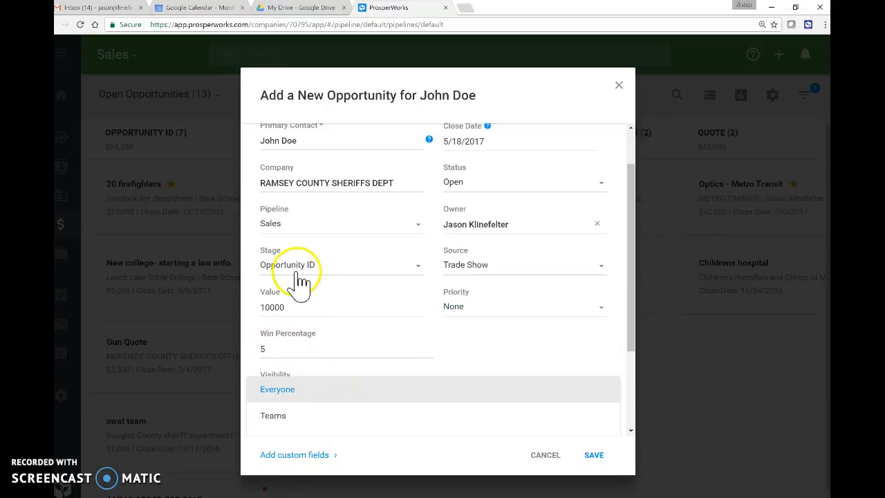
{"action": "left_click", "coordinate": [414, 270]}
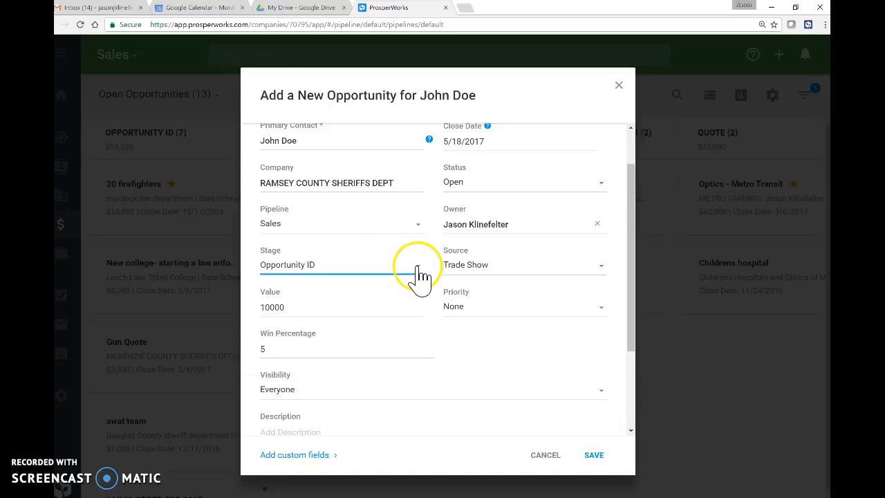
{"action": "left_click", "coordinate": [415, 269]}
{"action": "left_click", "coordinate": [351, 299]}
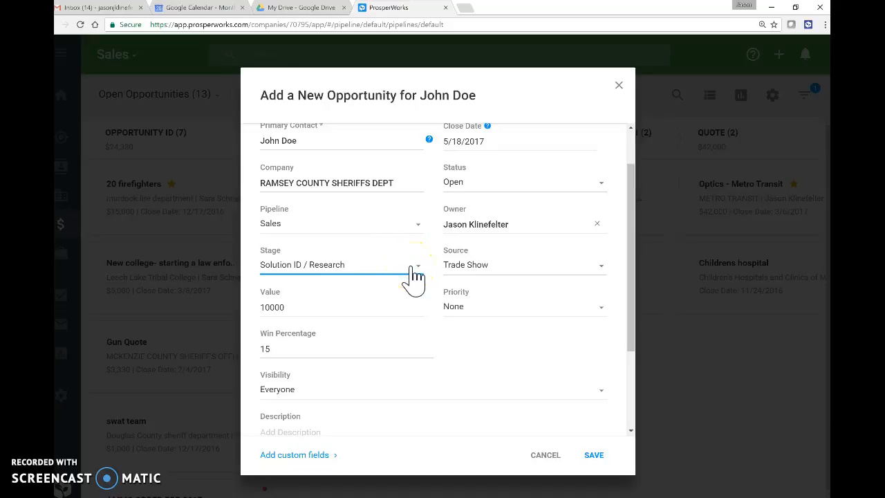
Return the stage to Opportunity ID, leaving the win percentage at 5.
{"action": "scroll", "coordinate": [415, 277], "scroll_direction": "up", "scroll_amount": 2}
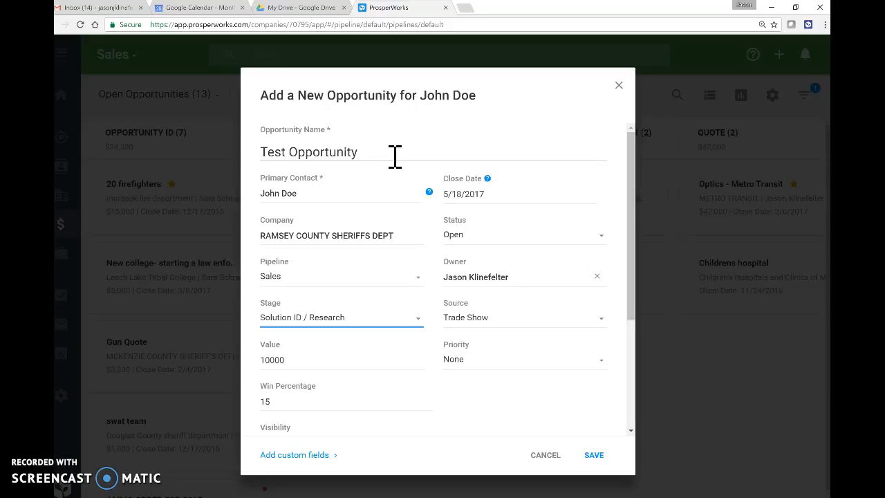
{"action": "left_click", "coordinate": [384, 321]}
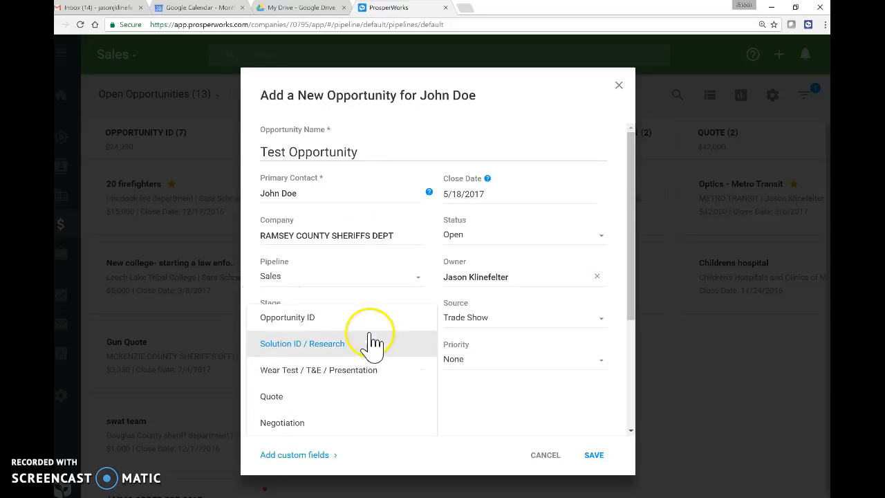
{"action": "left_click", "coordinate": [305, 323]}
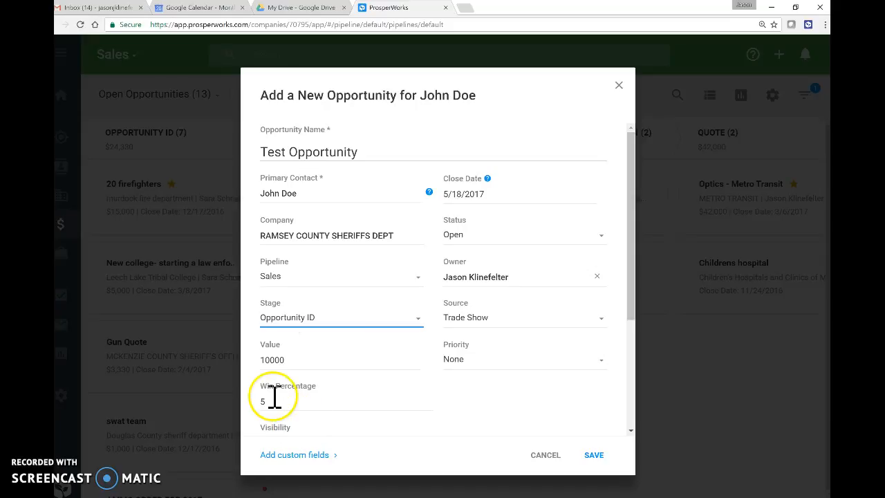
{"action": "left_click_drag", "start_coordinate": [276, 401], "coordinate": [249, 400]}
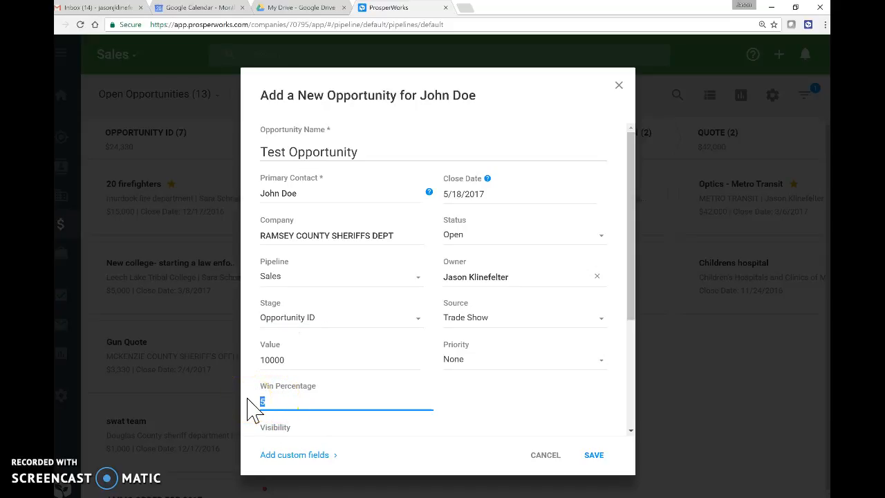
{"action": "left_click_drag", "start_coordinate": [296, 395], "coordinate": [249, 408]}
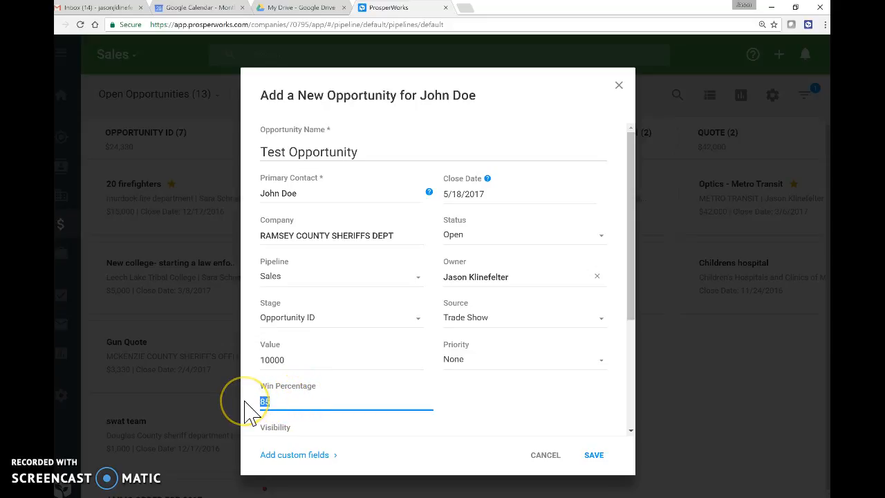
{"action": "left_click", "coordinate": [448, 398]}
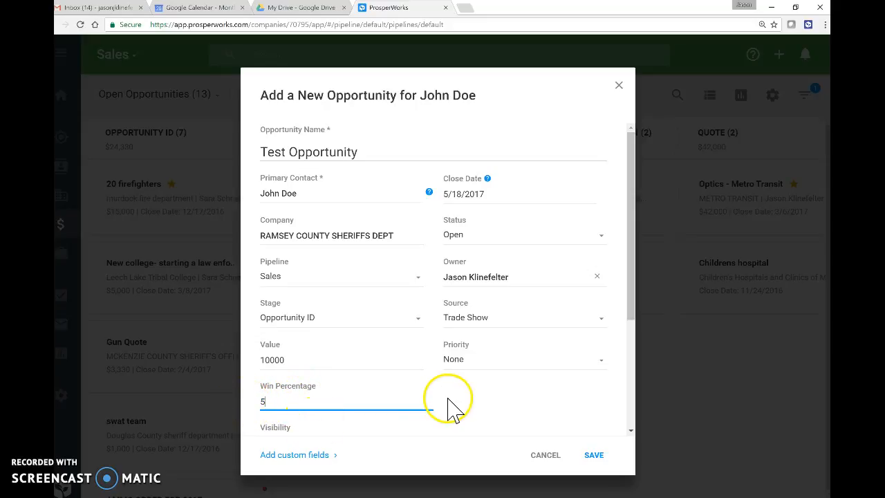
{"action": "scroll", "coordinate": [448, 404], "scroll_direction": "down", "scroll_amount": 3}
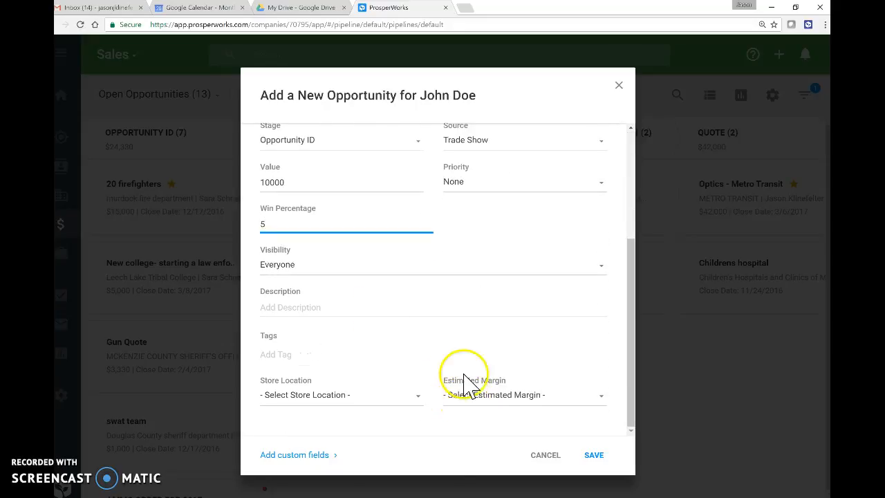
Keep visibility at Everyone and enter the description '10 Complete sets of Honor Guard uniforms'.
{"action": "left_click", "coordinate": [600, 267]}
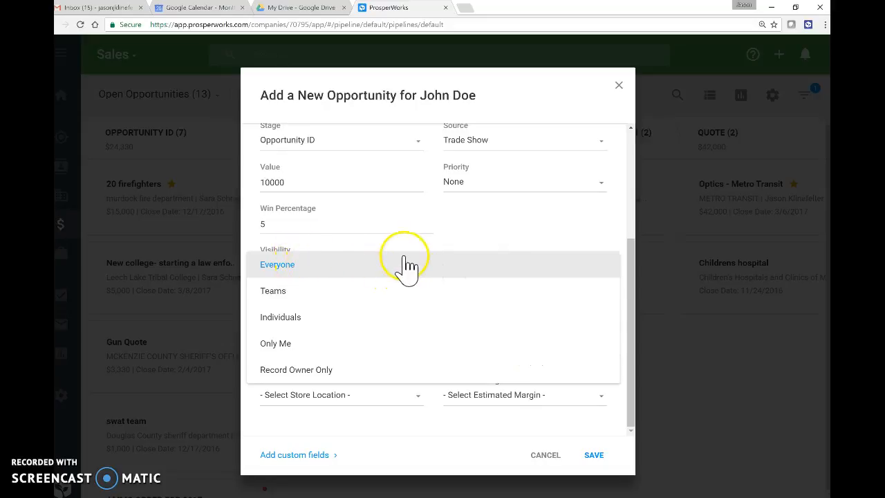
{"action": "left_click", "coordinate": [349, 253]}
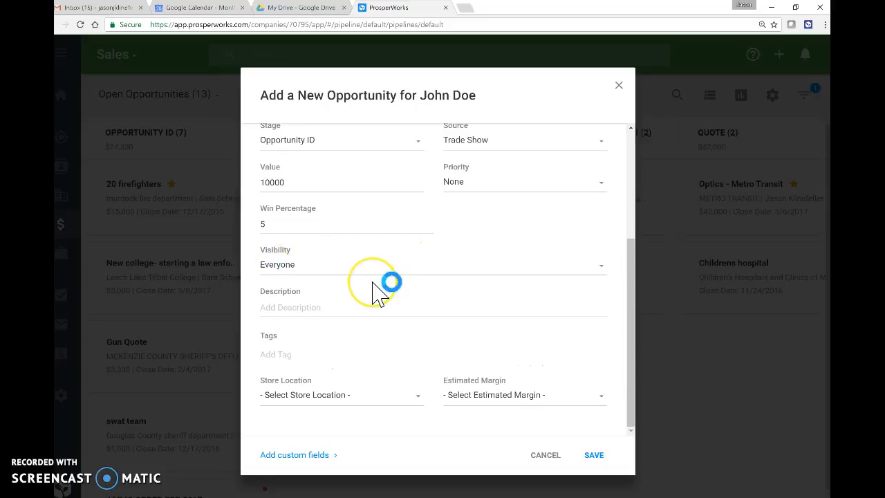
{"action": "left_click", "coordinate": [308, 308]}
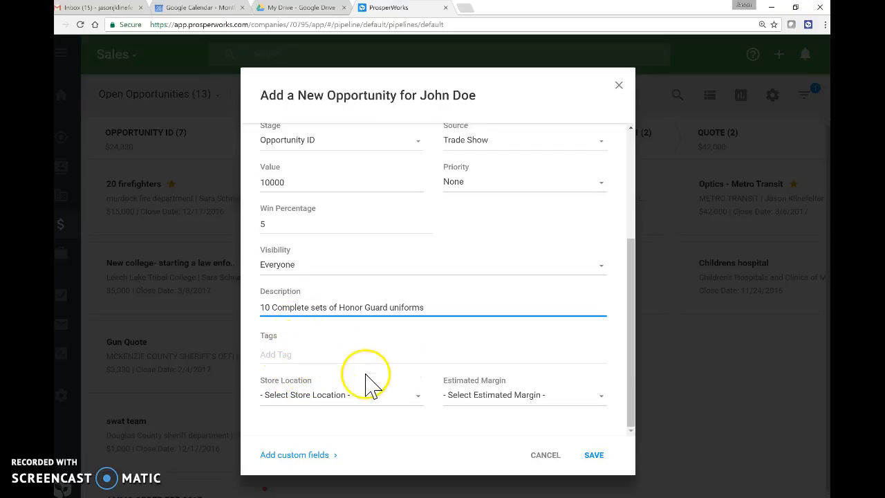
Pick 02 - Roseville for Store Location and 29% + for Estimated Margin.
{"action": "left_click", "coordinate": [418, 399]}
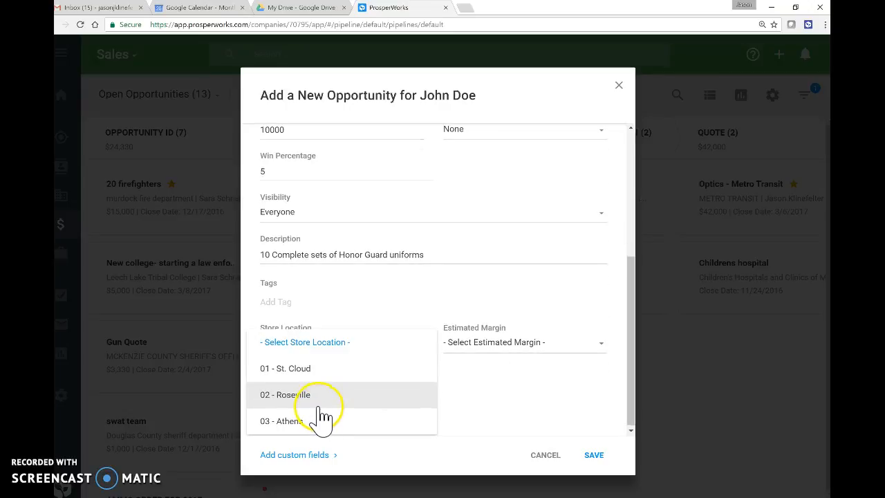
{"action": "left_click", "coordinate": [319, 408]}
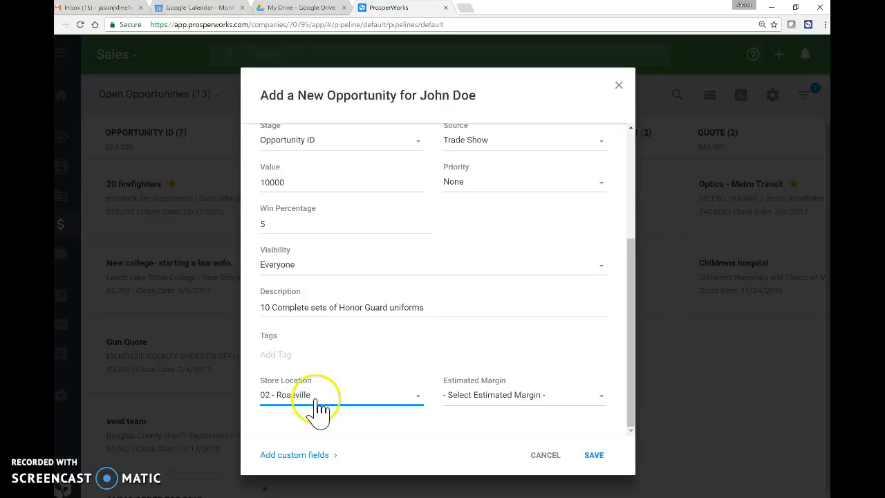
{"action": "left_click", "coordinate": [600, 399]}
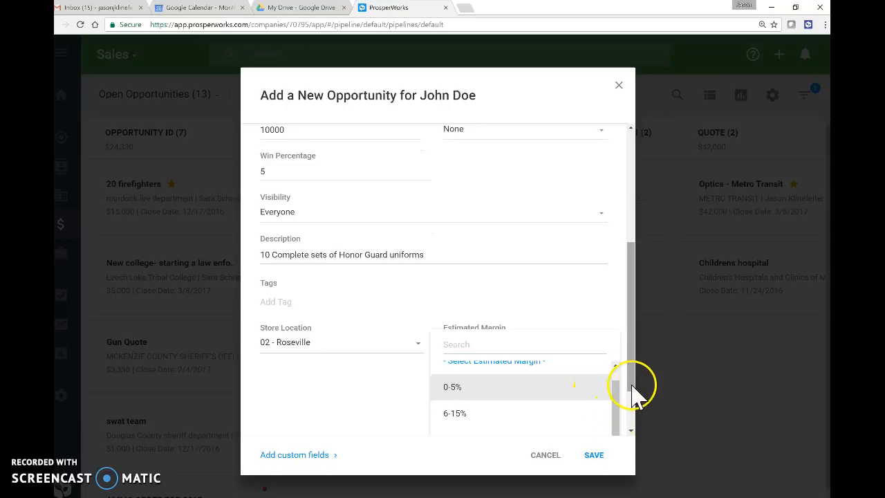
{"action": "scroll", "coordinate": [630, 421], "scroll_direction": "up", "scroll_amount": 2}
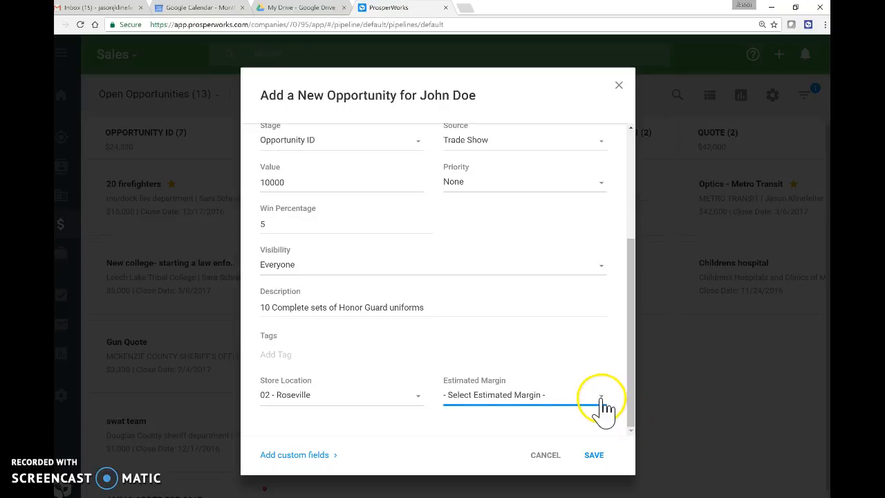
{"action": "left_click", "coordinate": [600, 399]}
{"action": "scroll", "coordinate": [632, 423], "scroll_direction": "up", "scroll_amount": 2}
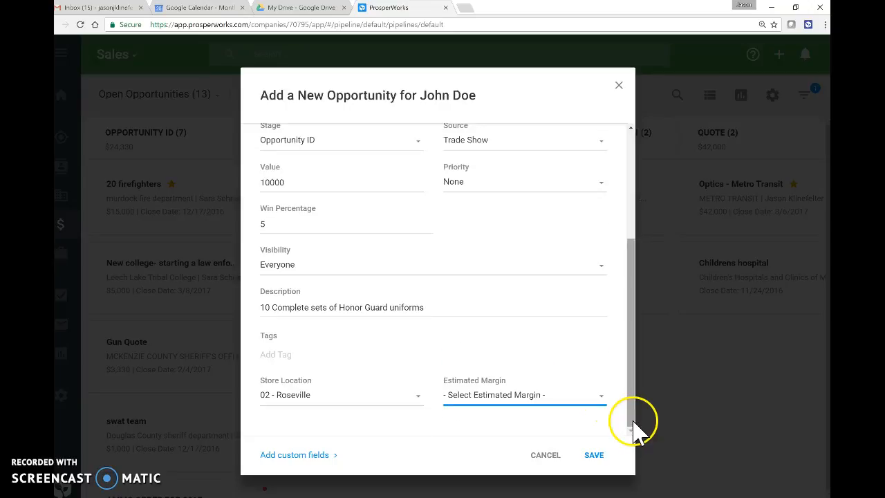
{"action": "left_click", "coordinate": [606, 404]}
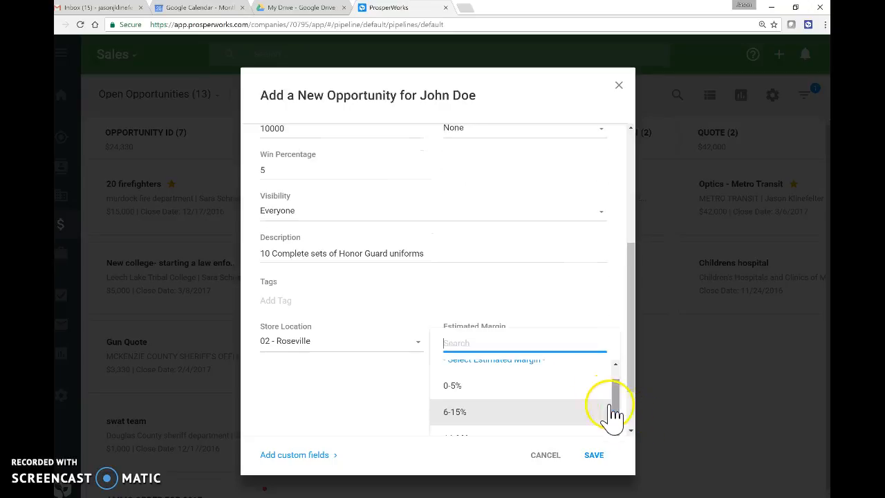
{"action": "left_click", "coordinate": [634, 435]}
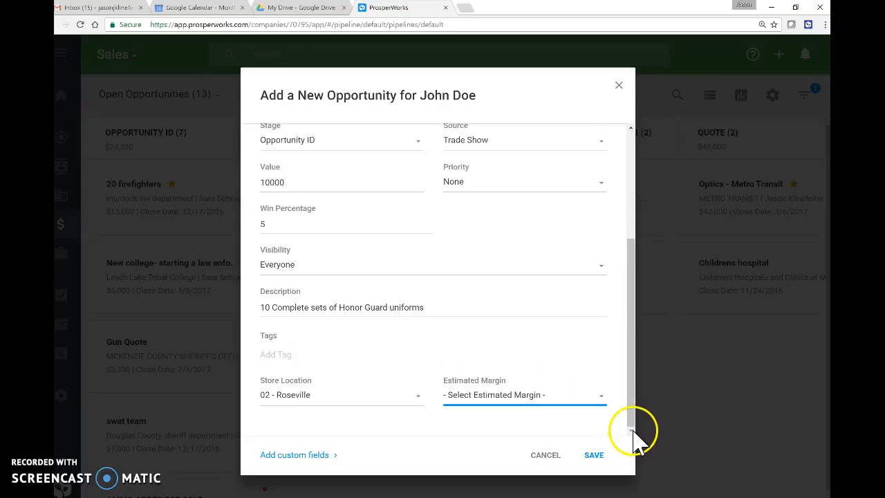
{"action": "left_click", "coordinate": [573, 402]}
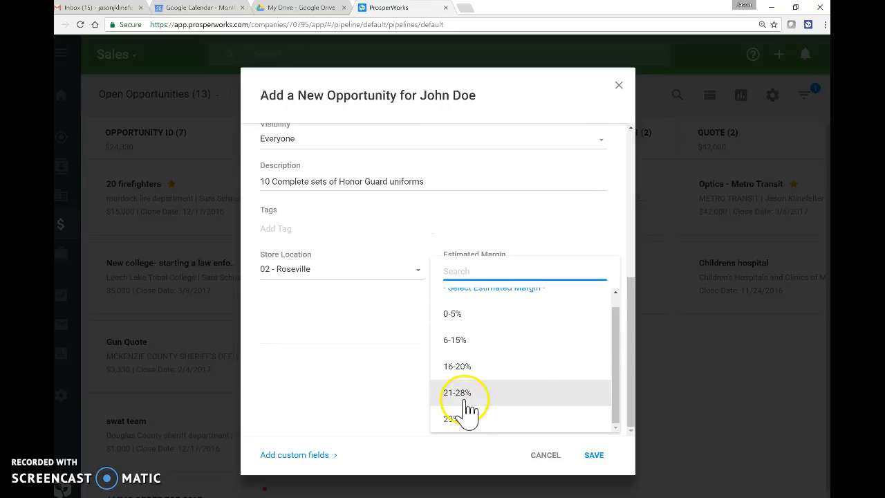
{"action": "left_click", "coordinate": [468, 420]}
{"action": "left_click", "coordinate": [356, 413]}
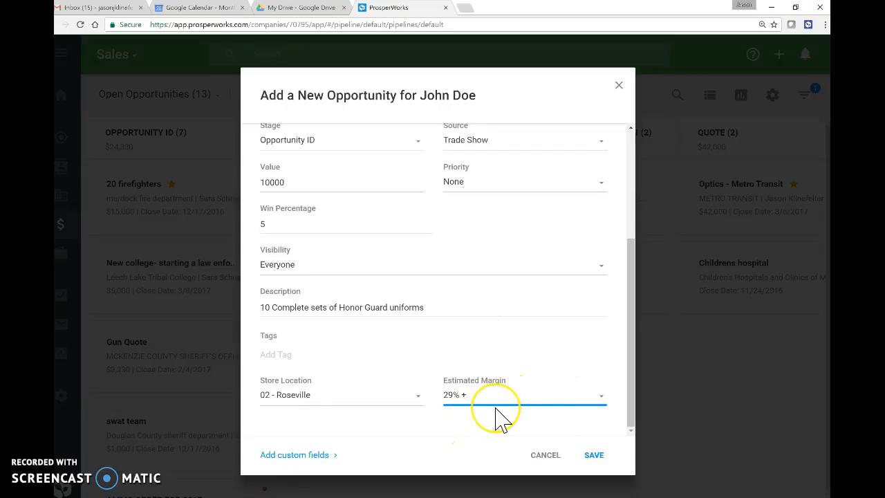
{"action": "scroll", "coordinate": [500, 418], "scroll_direction": "up", "scroll_amount": 3}
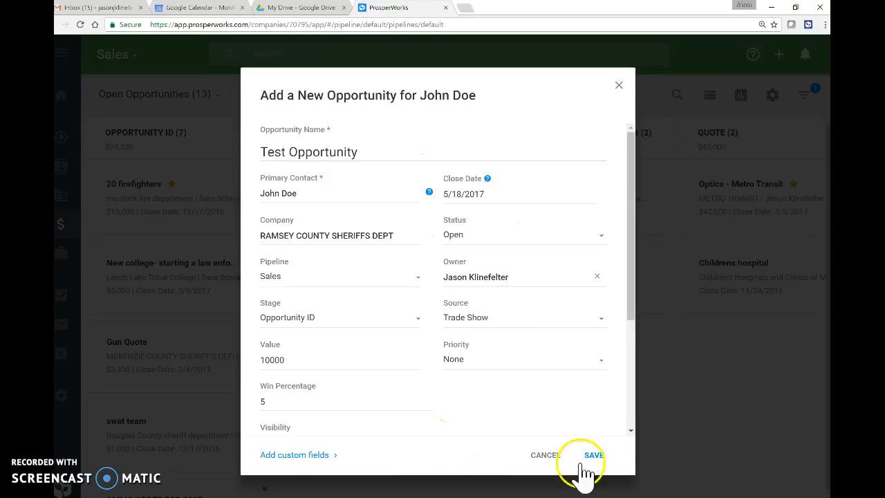
Save Test Opportunity and close its details panel to see it on the Sales board.
{"action": "left_click", "coordinate": [594, 456]}
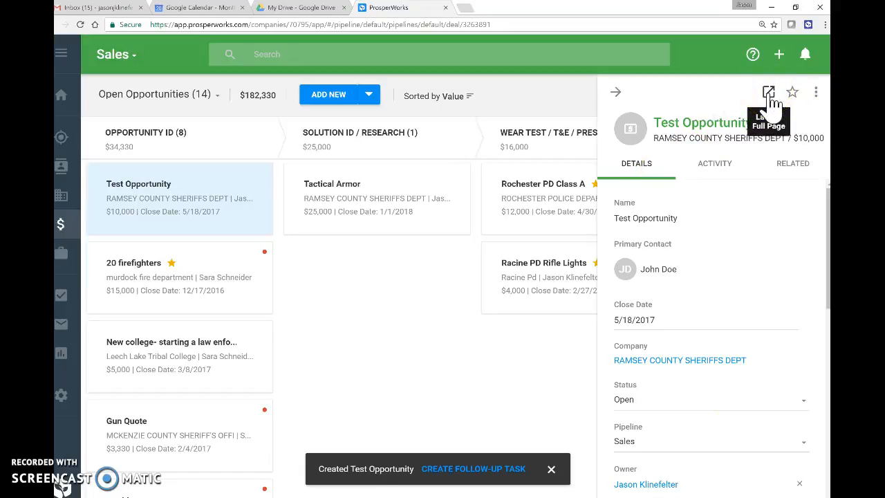
{"action": "left_click", "coordinate": [817, 94]}
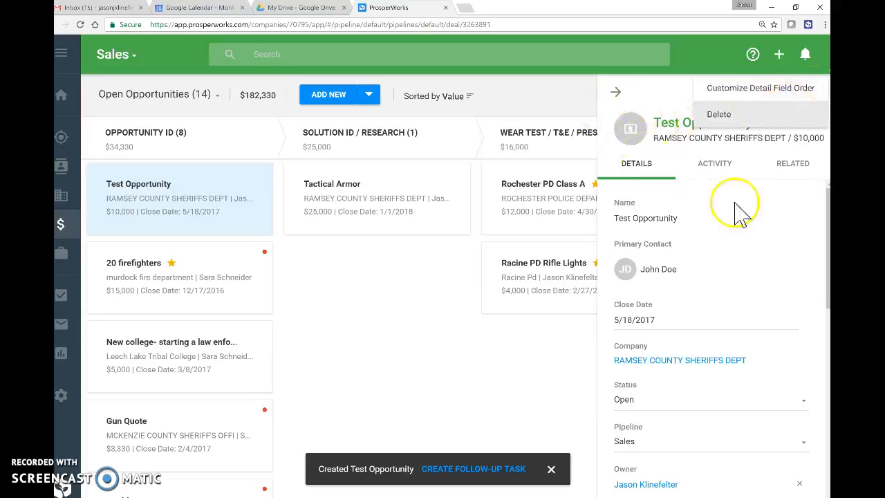
{"action": "left_click", "coordinate": [660, 91]}
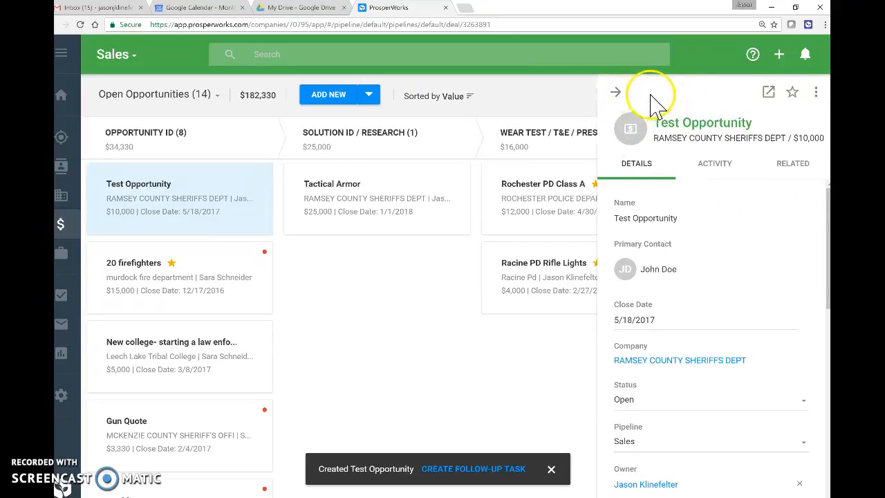
{"action": "left_click", "coordinate": [615, 92]}
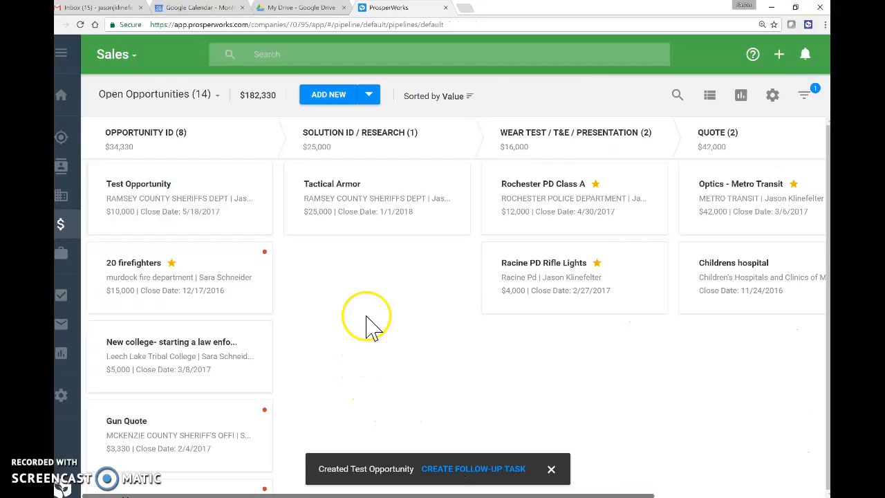
Open the Test Opportunity card's side panel showing close date 5/18/2017, status Open, pipeline Sales.
{"action": "left_click", "coordinate": [197, 171]}
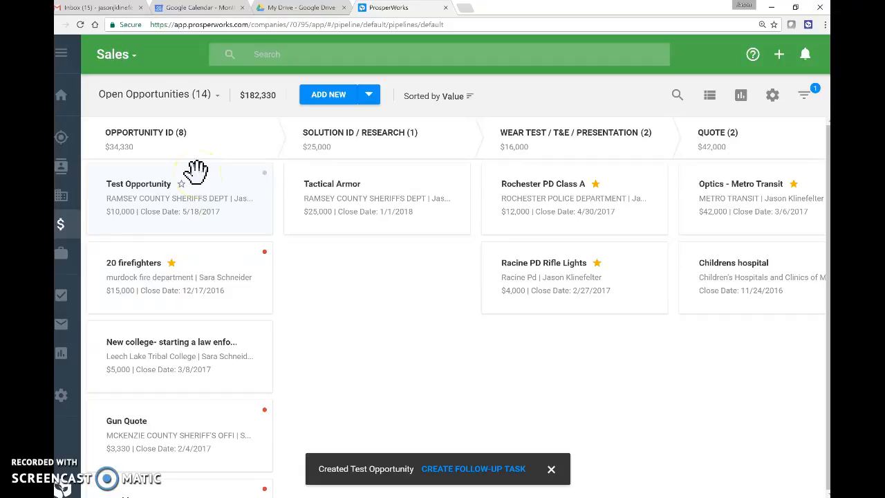
{"action": "left_click", "coordinate": [240, 199]}
{"action": "left_click", "coordinate": [261, 198]}
{"action": "left_click", "coordinate": [197, 204]}
{"action": "left_click", "coordinate": [244, 250]}
{"action": "left_click", "coordinate": [178, 200]}
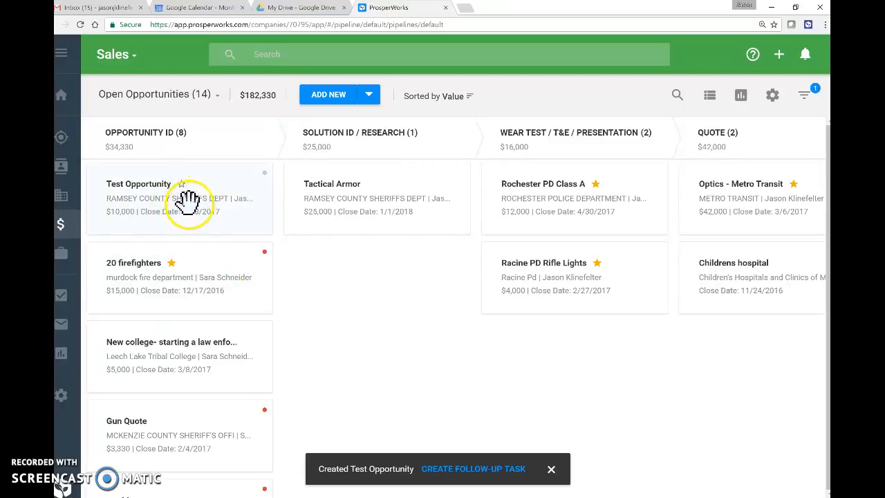
{"action": "left_click", "coordinate": [221, 195]}
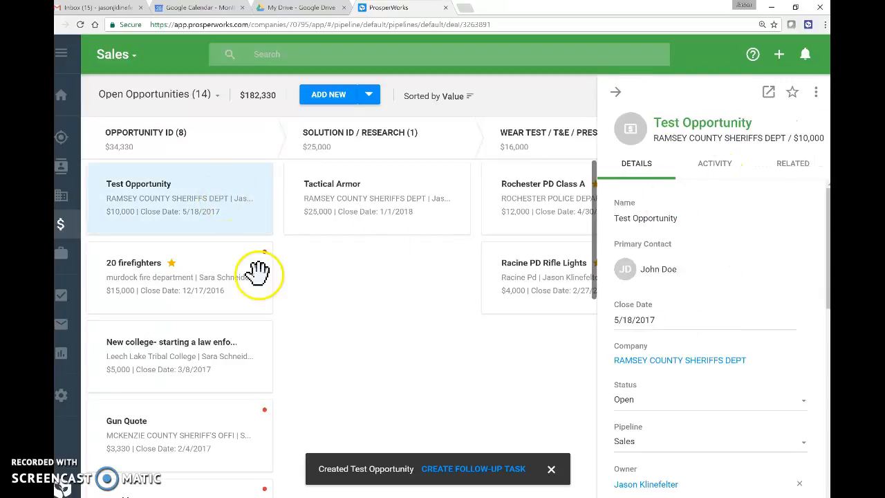
View Test Opportunity as a full page, then return to the Sales pipeline board.
{"action": "left_click", "coordinate": [157, 193]}
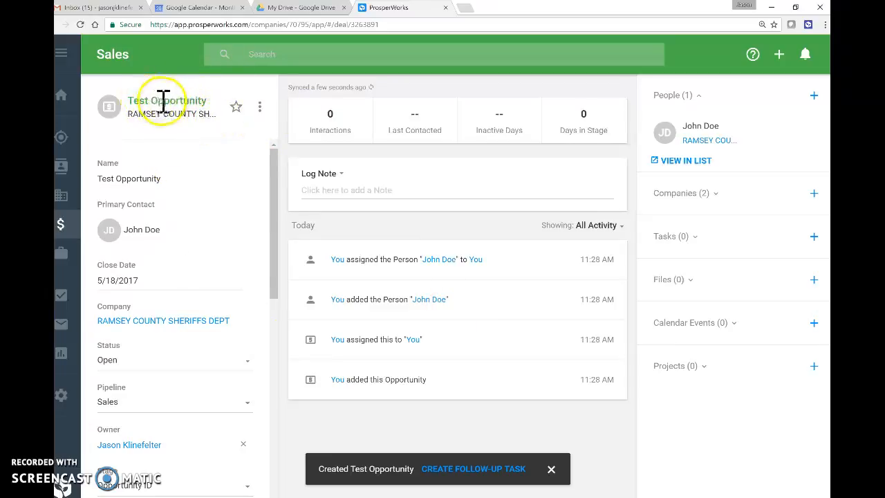
{"action": "left_click", "coordinate": [115, 58]}
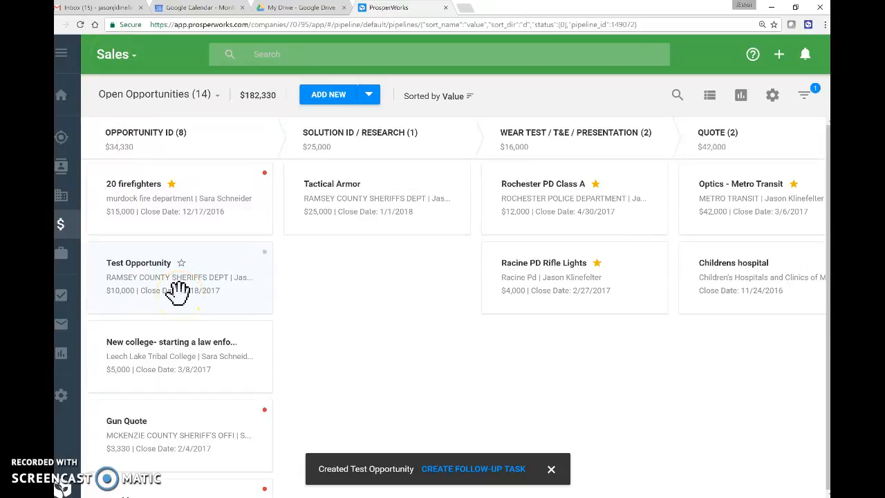
{"action": "left_click_drag", "start_coordinate": [179, 290], "coordinate": [423, 274]}
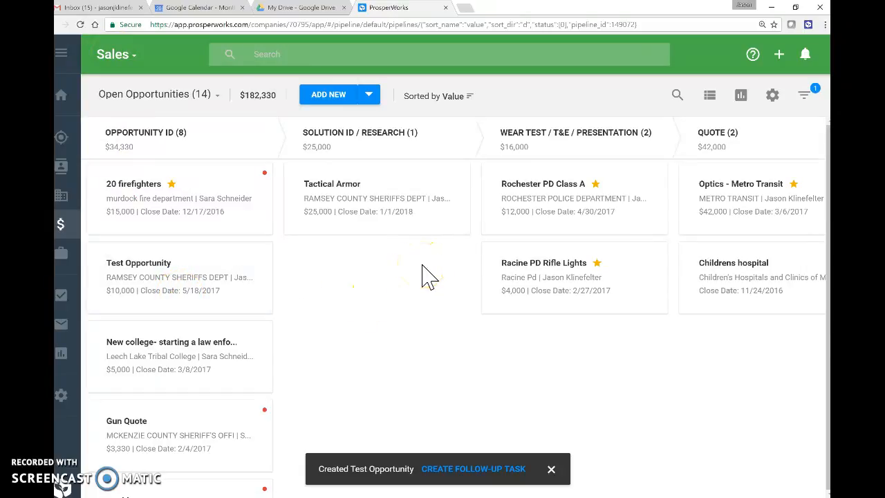
{"action": "left_click_drag", "start_coordinate": [333, 358], "coordinate": [374, 299]}
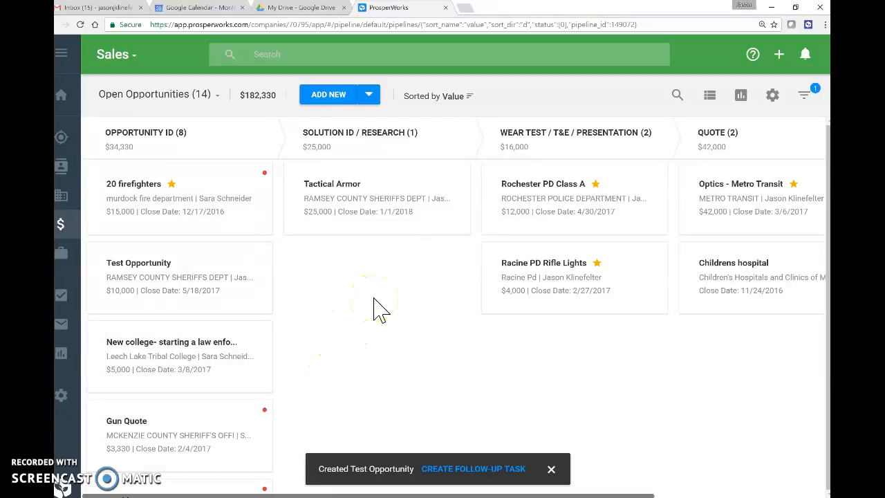